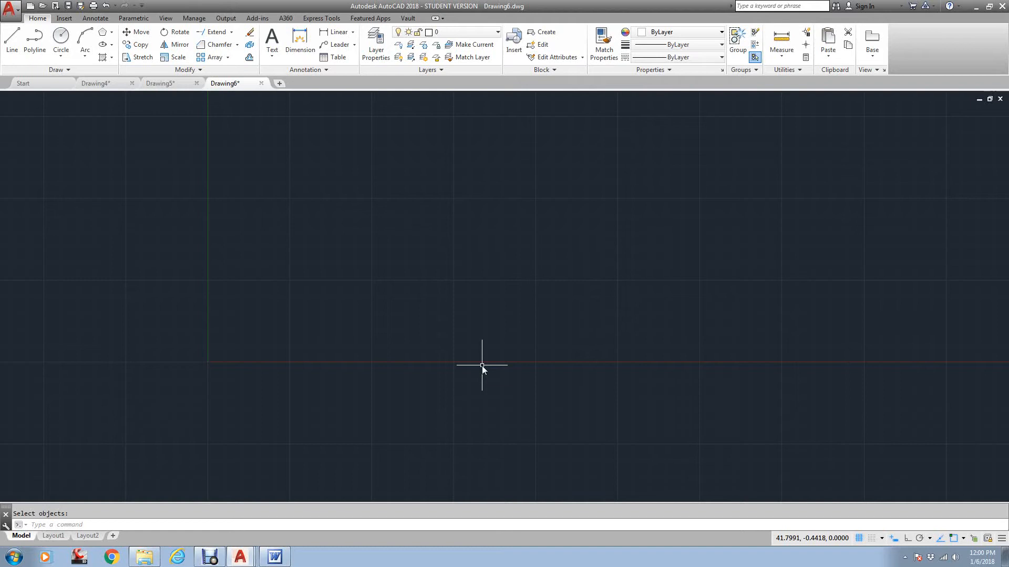
- Set the drawing's length units to Architectural with a precision of 0'-0"
text(un)
key(Return)
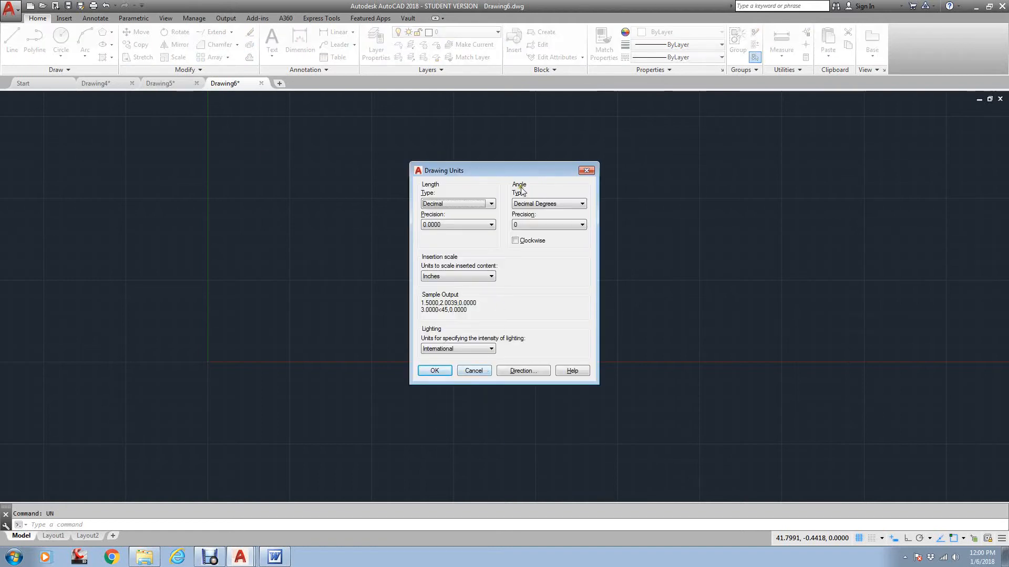
click(467, 204)
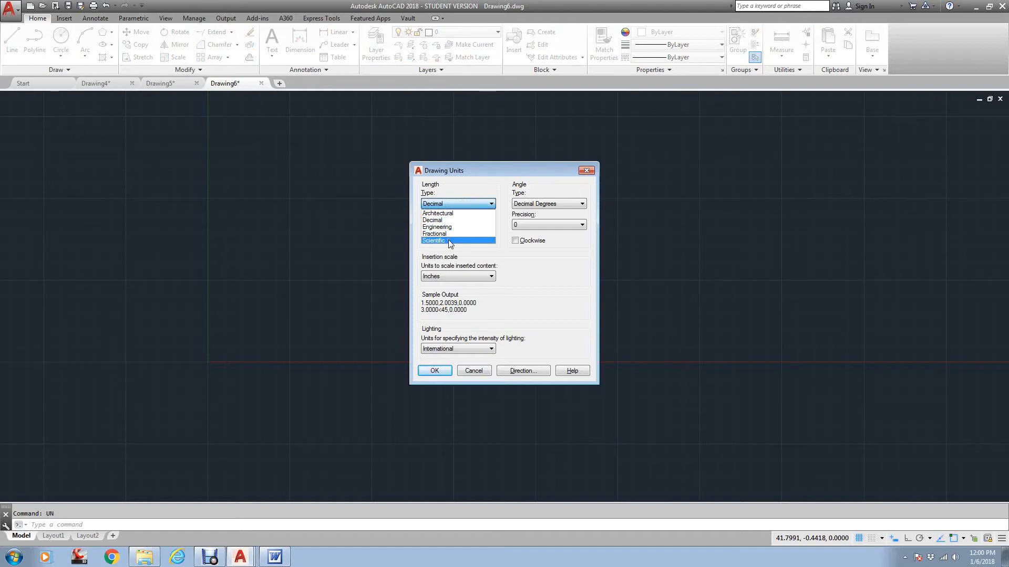
click(446, 213)
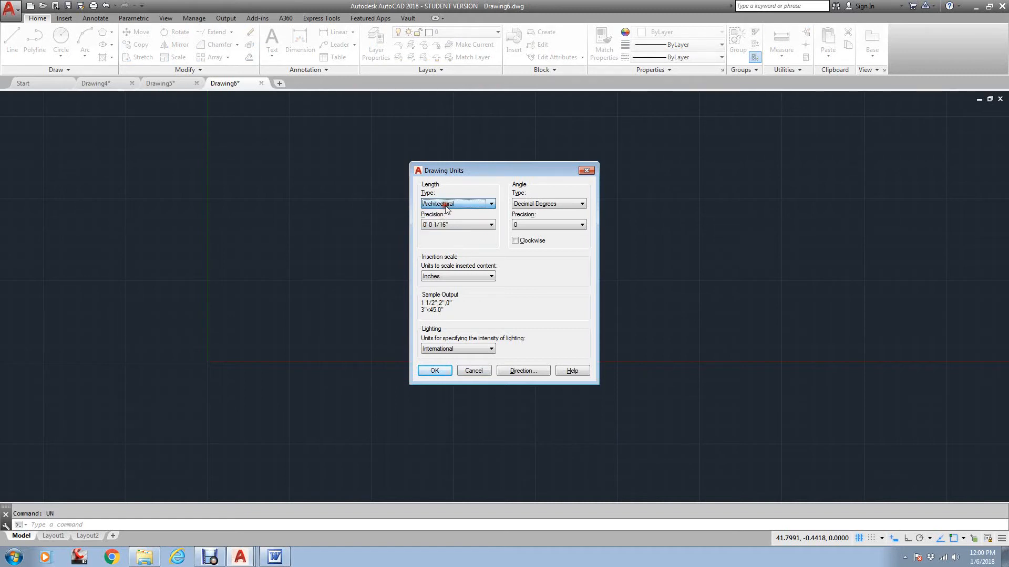
click(467, 226)
click(460, 232)
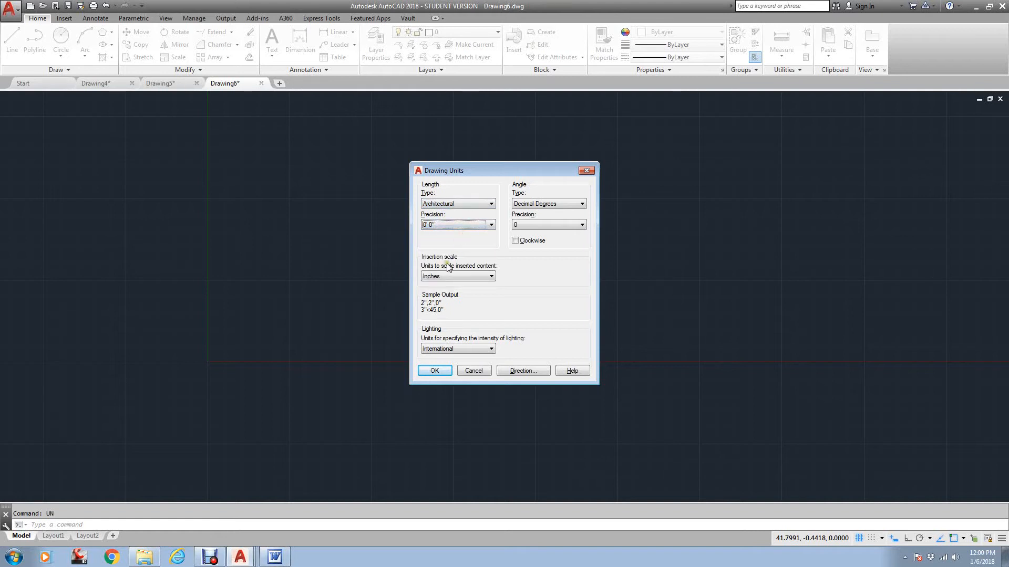
- Set the insertion scale to Unitless and accept the photometric lighting warning
click(465, 276)
click(457, 286)
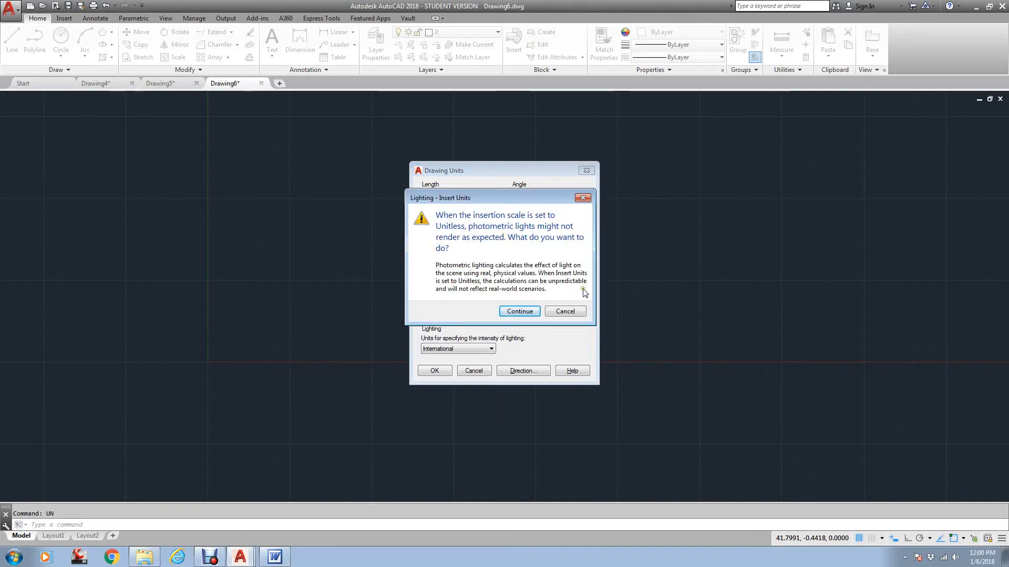
click(525, 310)
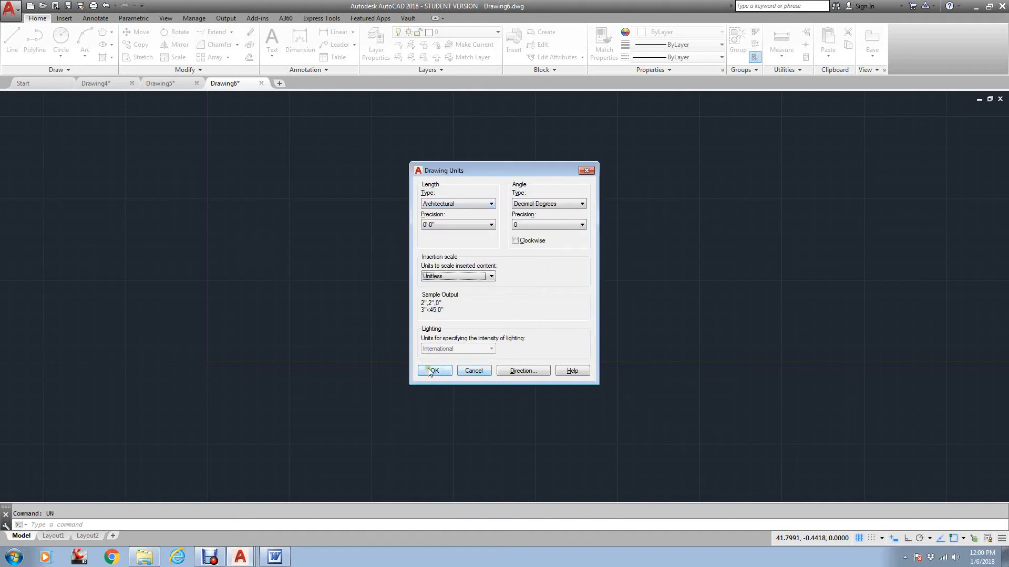
- Change the length units to Decimal with two decimal places (0.00) and apply the drawing units
click(492, 204)
click(479, 216)
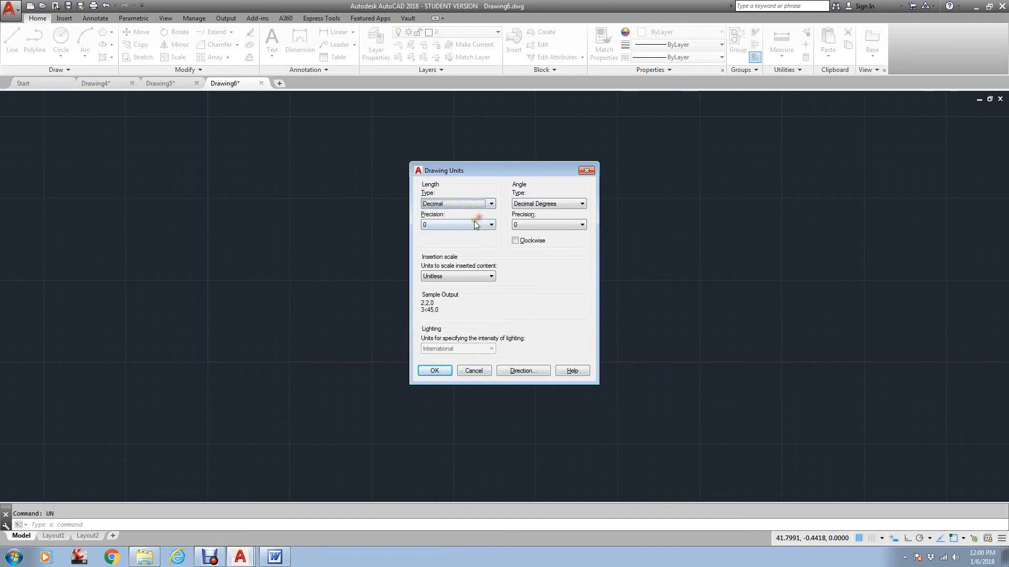
click(429, 225)
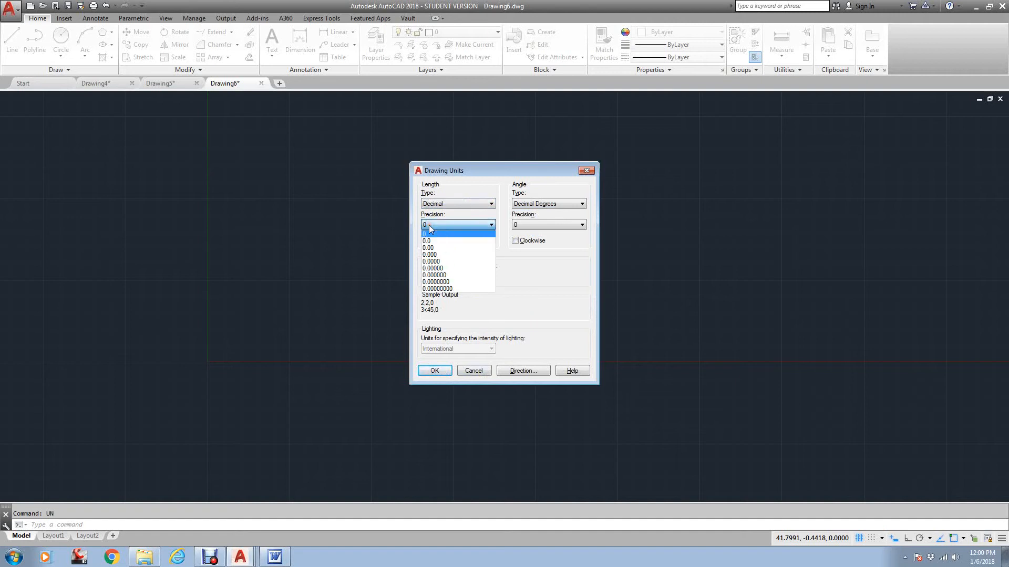
click(432, 248)
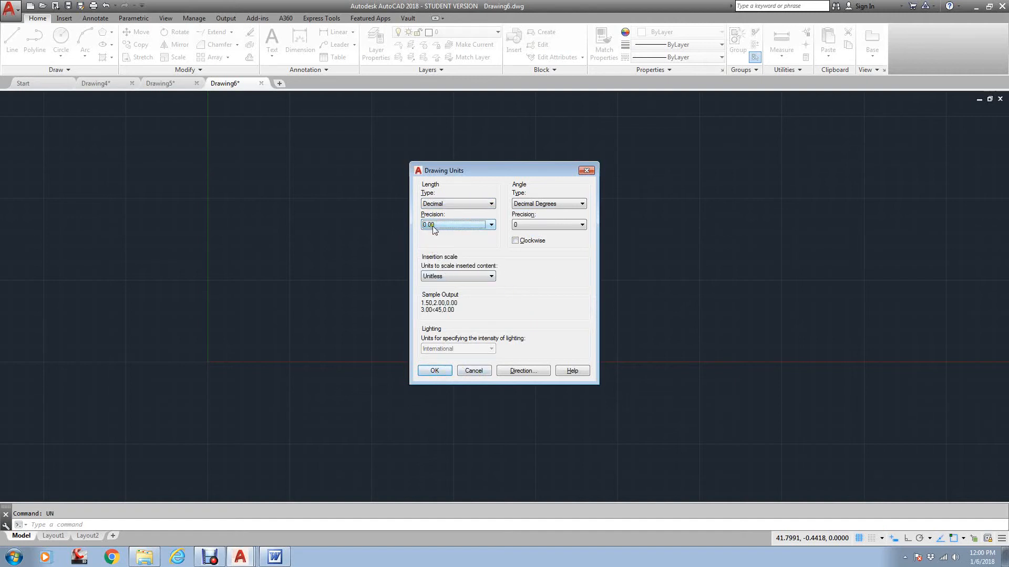
click(434, 371)
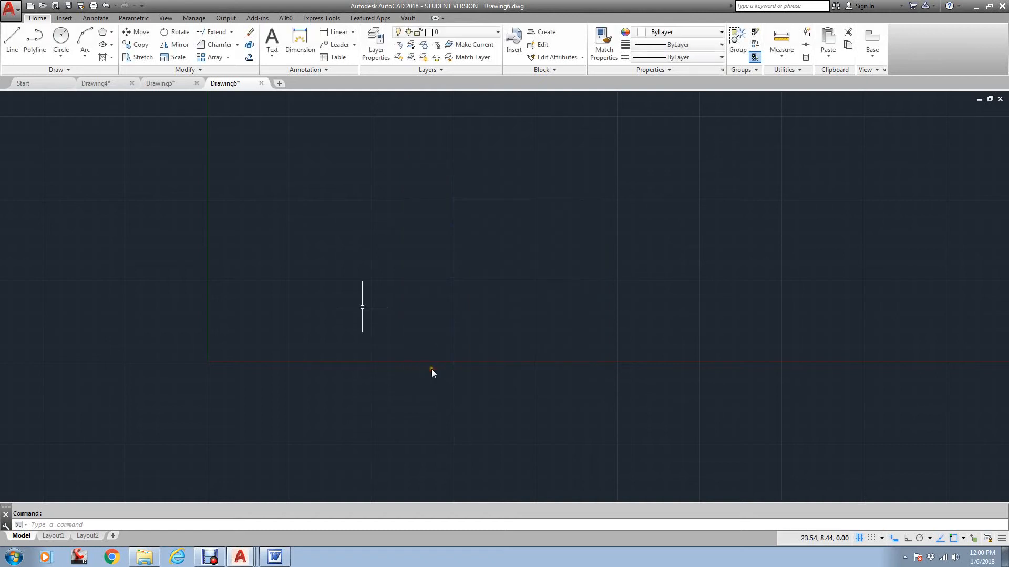
- Draw a single line about 22.8 units long, rising slightly to the right, above the X axis
click(324, 261)
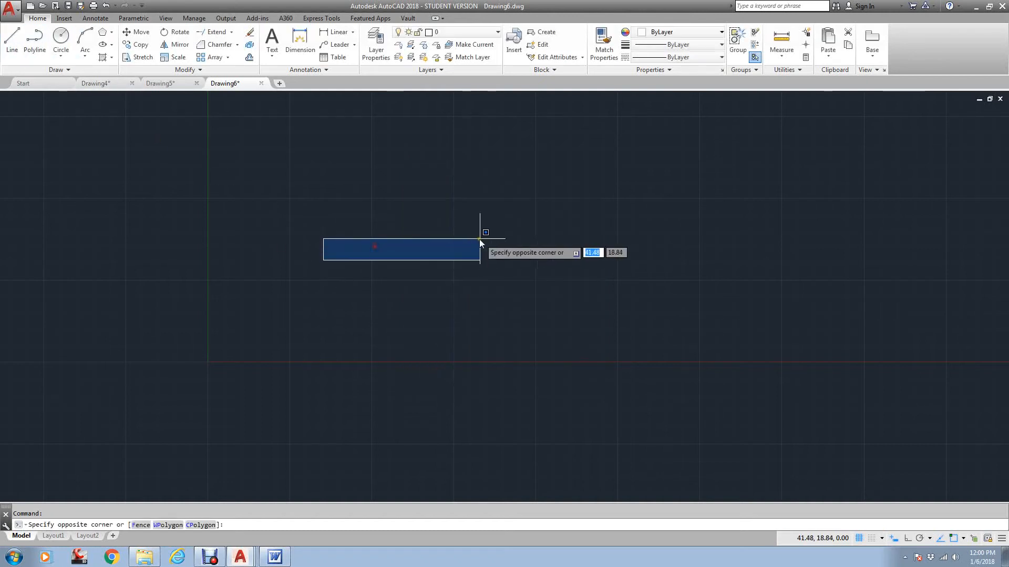
key(Escape)
click(16, 45)
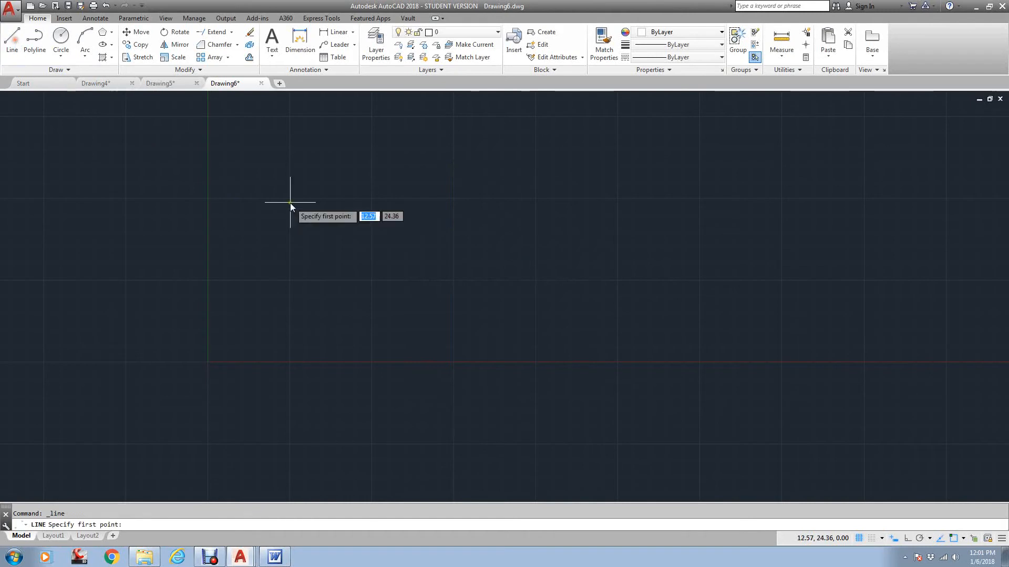
click(399, 272)
click(547, 249)
key(Escape)
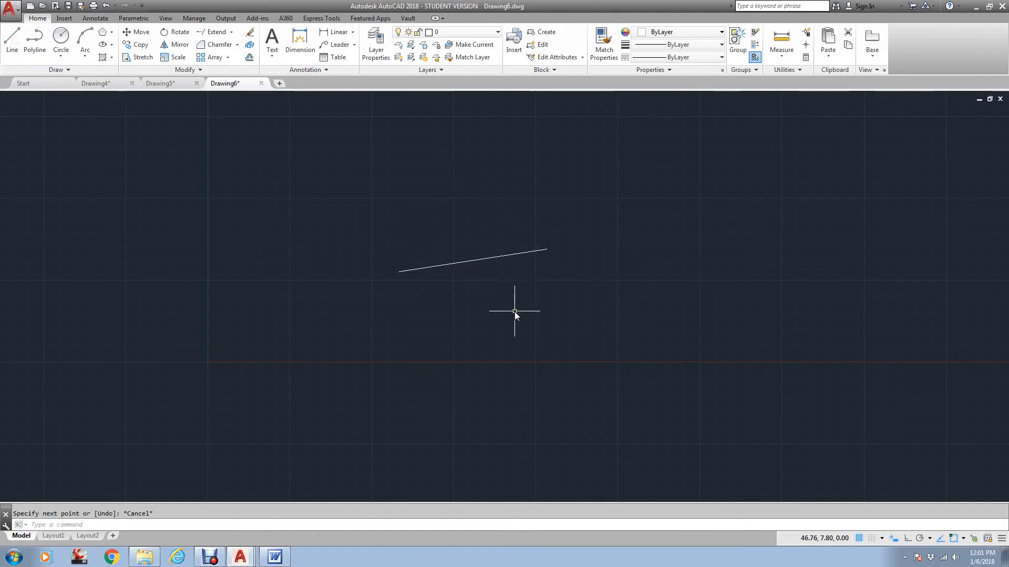
- List the slanted line's data to inspect its coordinates, length and deltas, and close the listing
text(LIST)
key(Return)
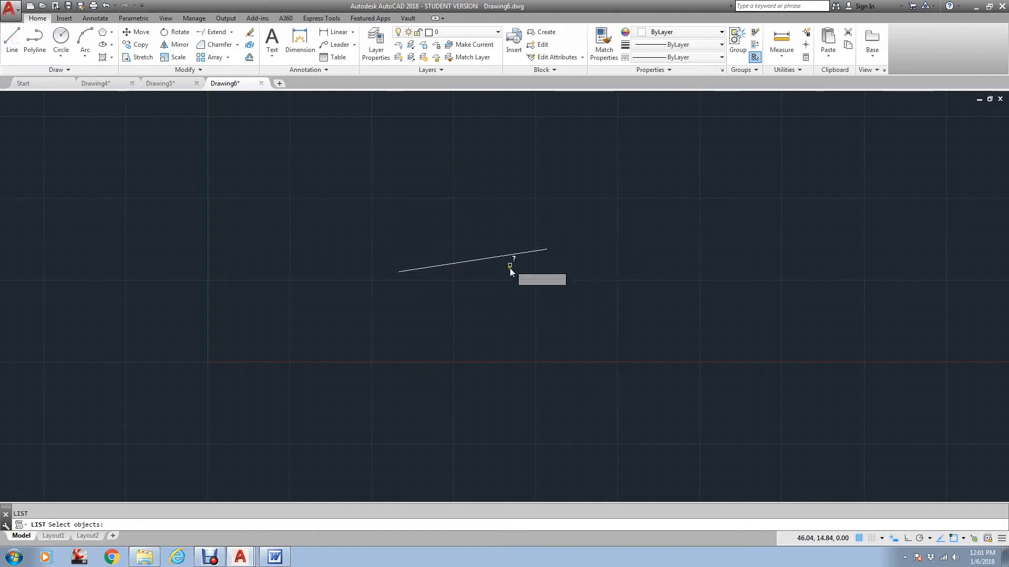
click(509, 254)
key(Return)
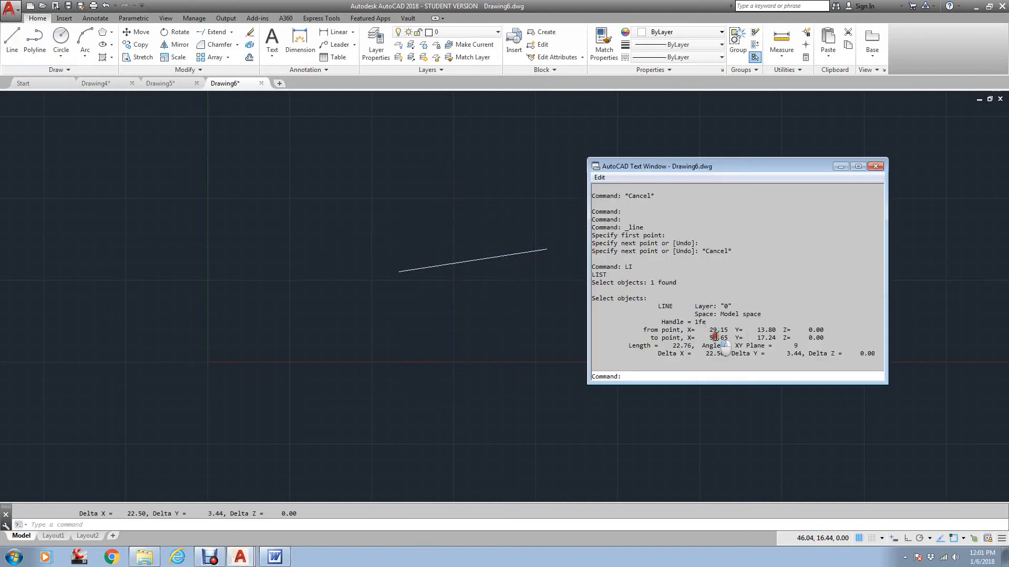
double_click(713, 338)
drag(801, 338, 861, 363)
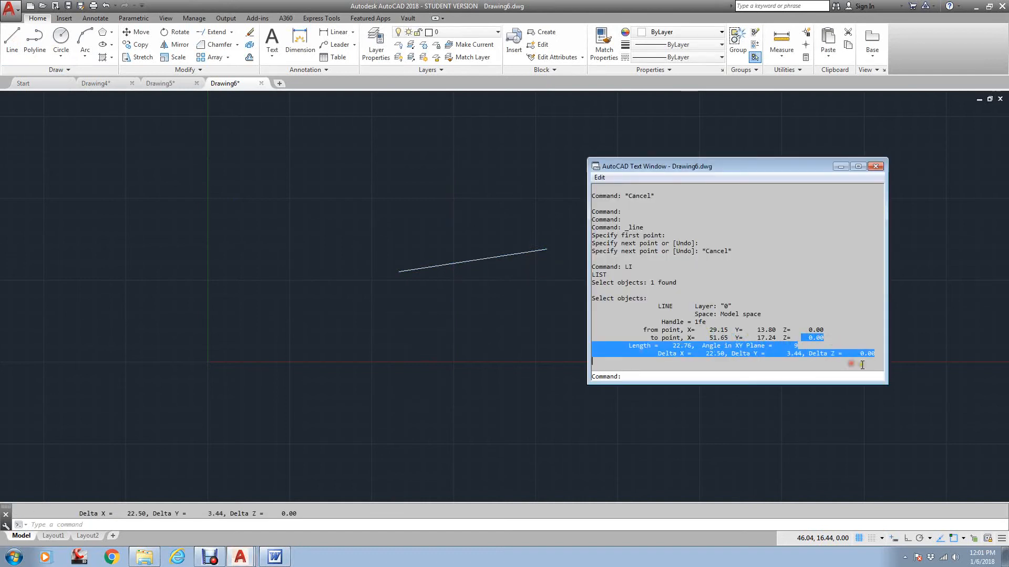
key(Escape)
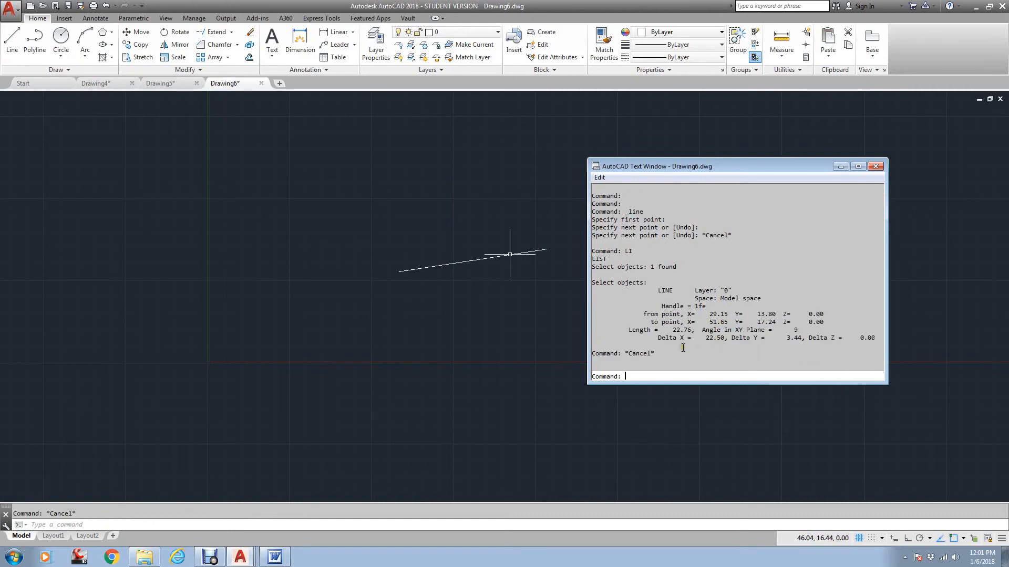
click(875, 167)
- Set the decimal length precision to eight decimal places (0.00000000) and apply the drawing units
text(un)
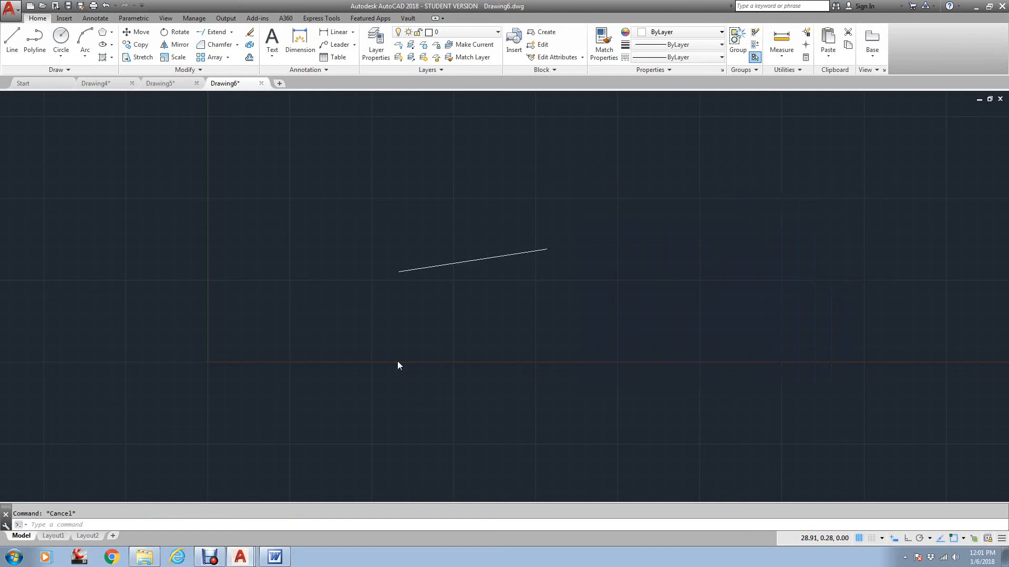
key(Return)
click(452, 225)
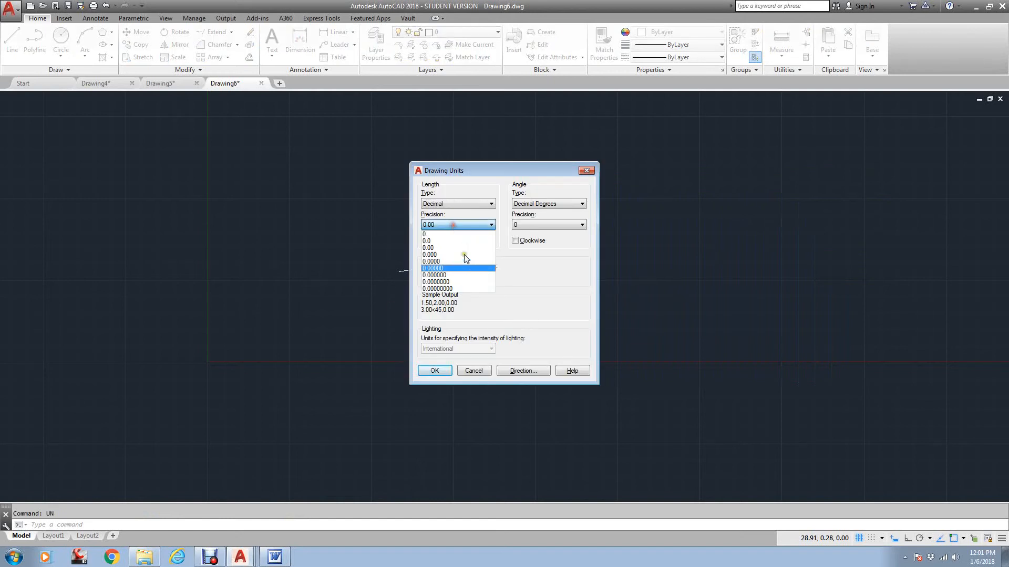
click(462, 288)
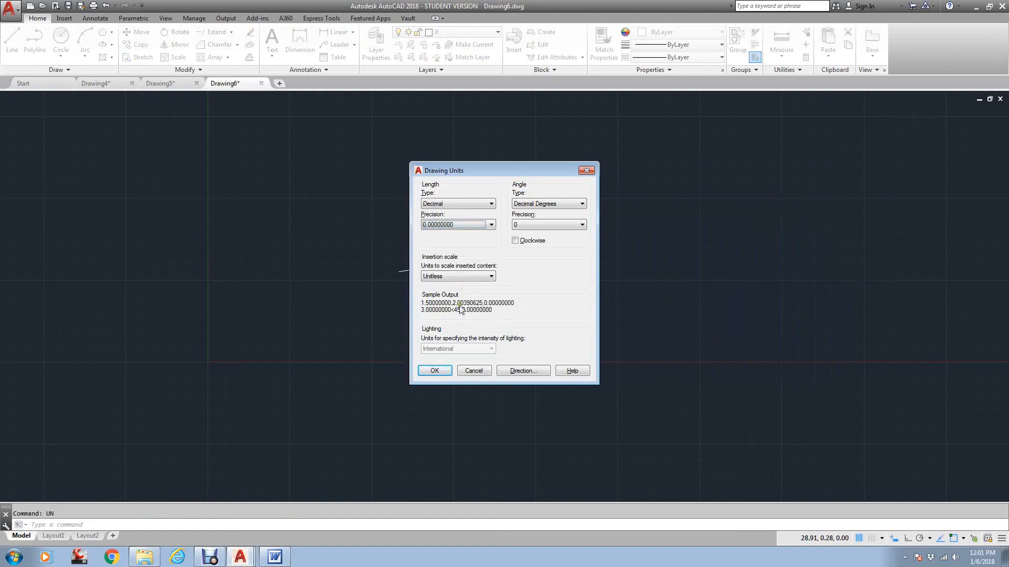
click(442, 371)
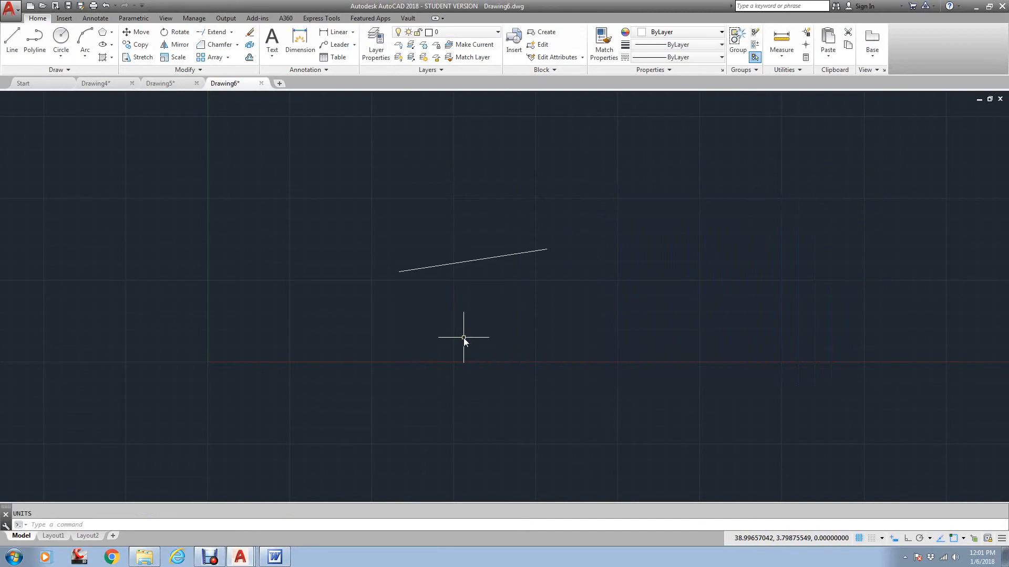
- List the slanted line again to inspect its coordinates and length at eight-decimal precision, and close the listing
text(list)
key(Return)
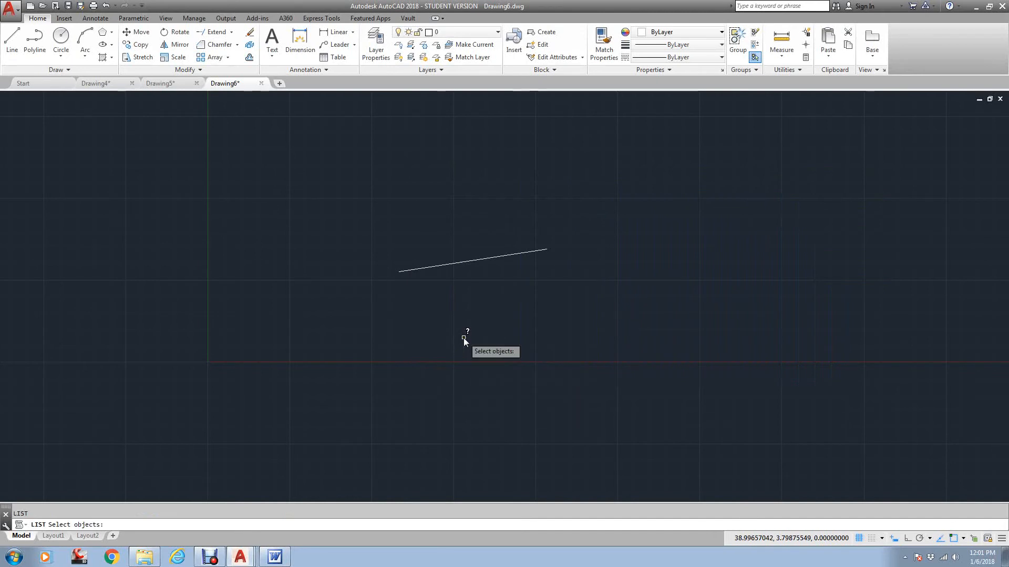
click(458, 262)
key(Return)
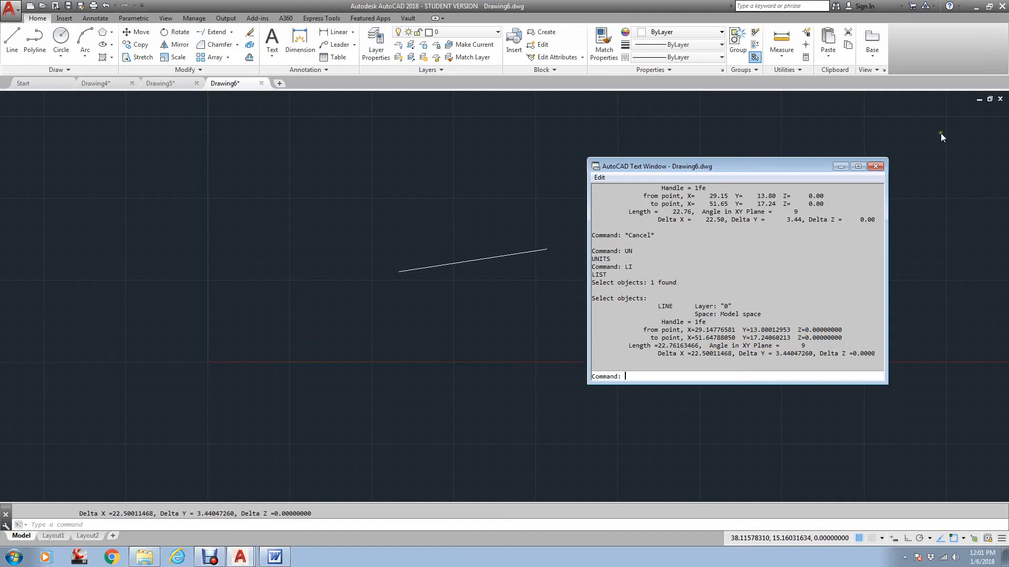
click(876, 167)
- Open the drawing units again and set the decimal length precision to one decimal place (0.0)
text(un)
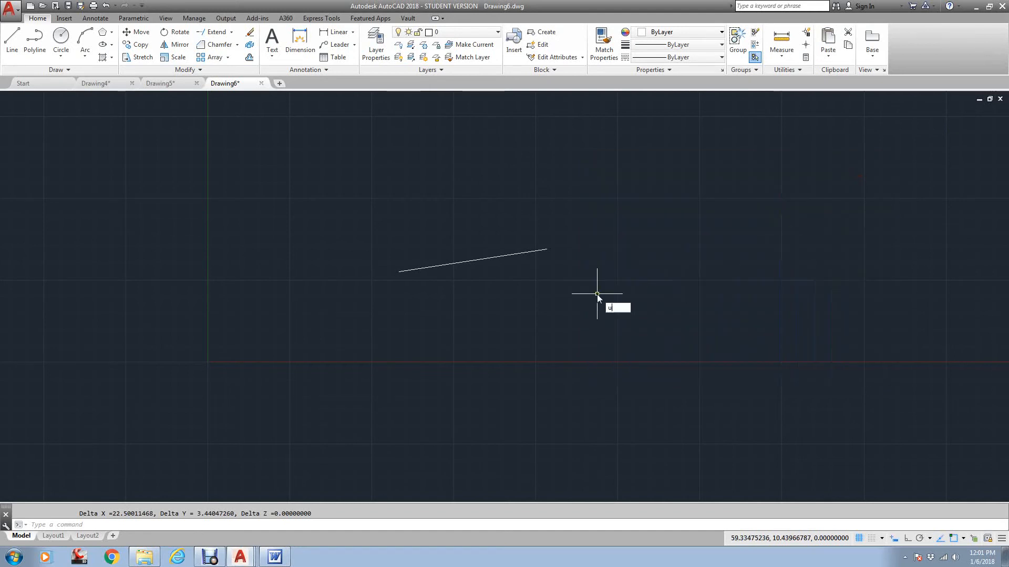
key(Return)
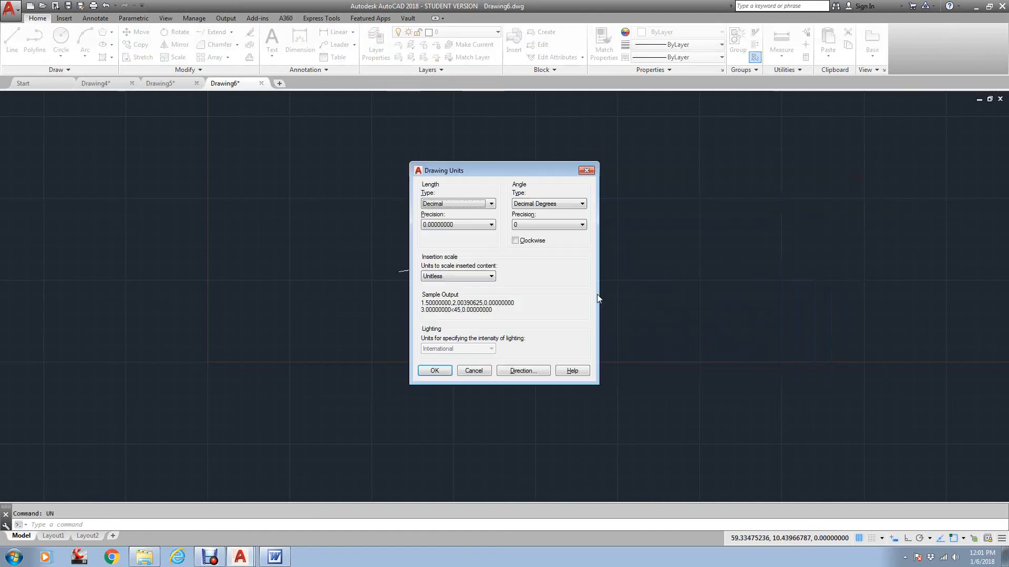
click(491, 225)
click(457, 240)
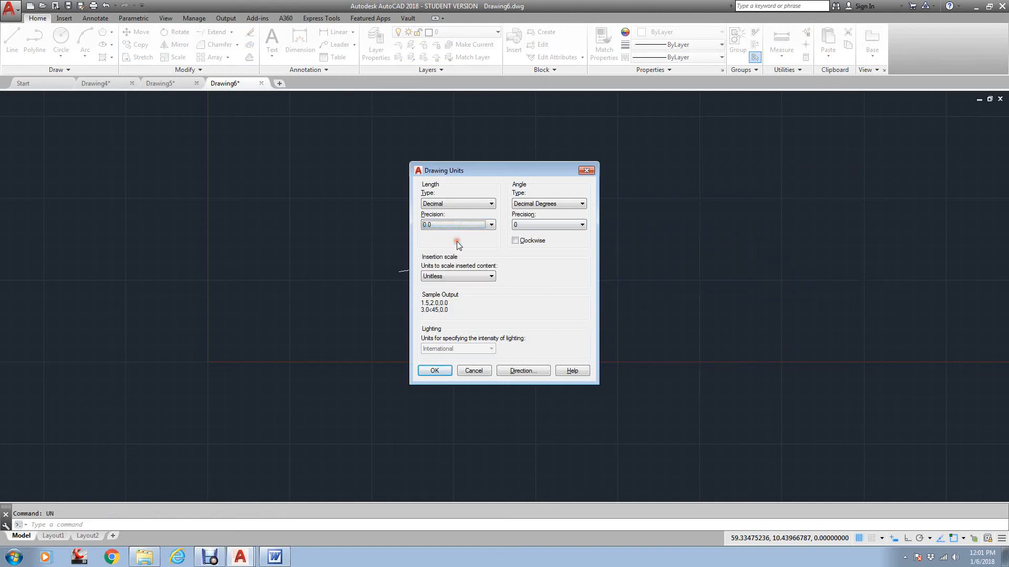
- Switch the length units to Architectural with 0'-0" precision and apply them, keeping the insertion scale Unitless
click(455, 206)
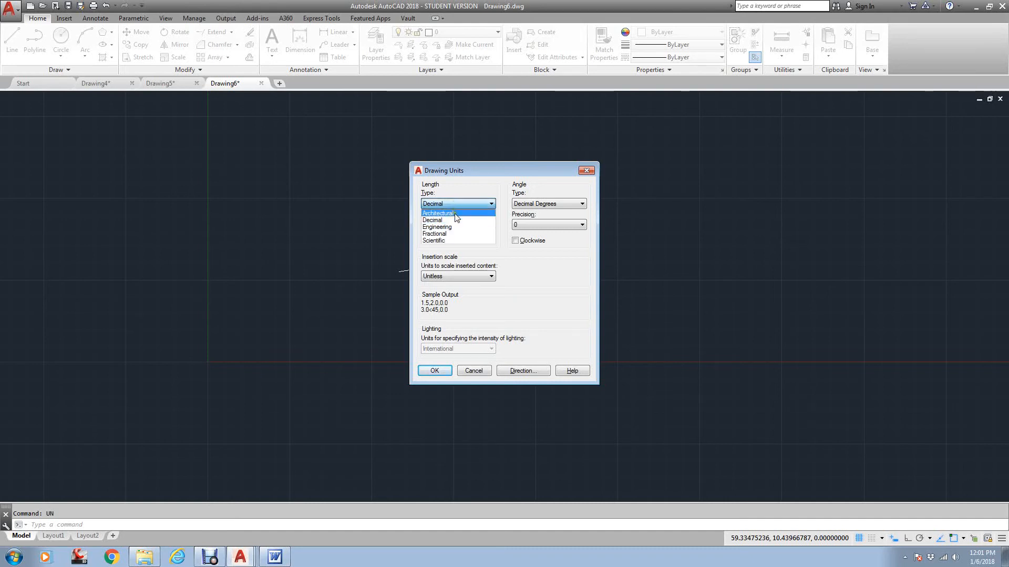
click(456, 214)
click(463, 224)
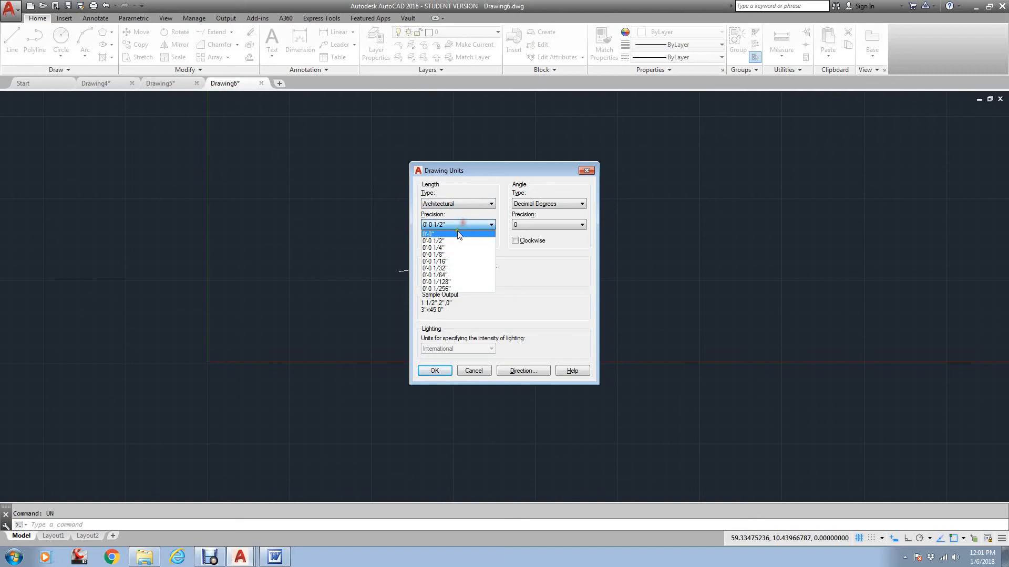
click(456, 232)
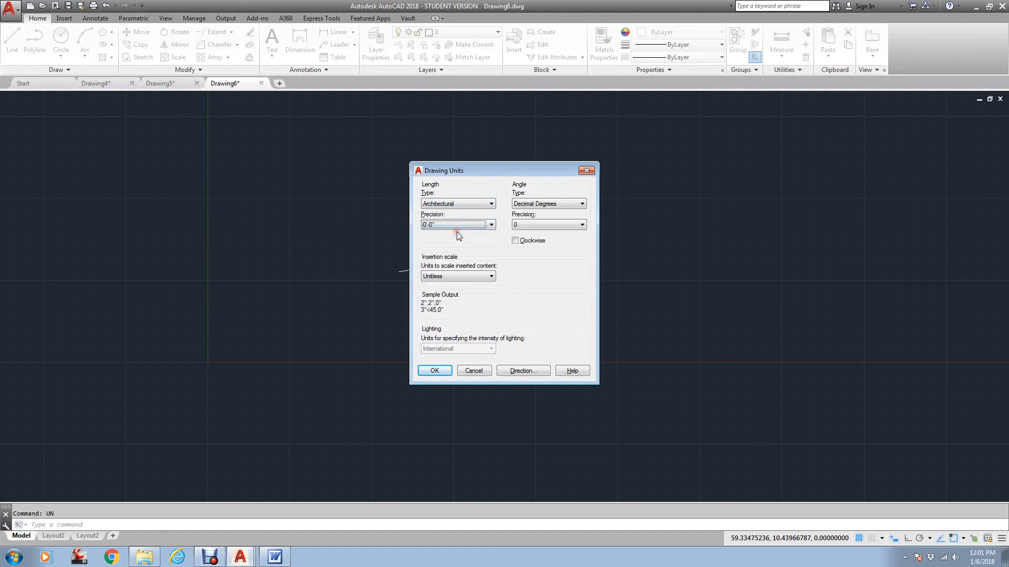
click(434, 371)
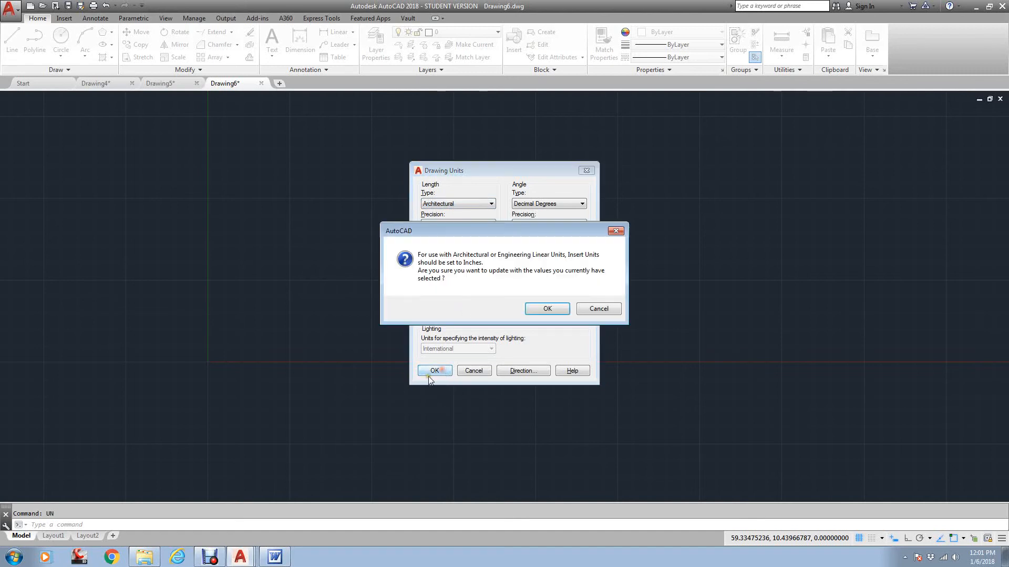
click(541, 310)
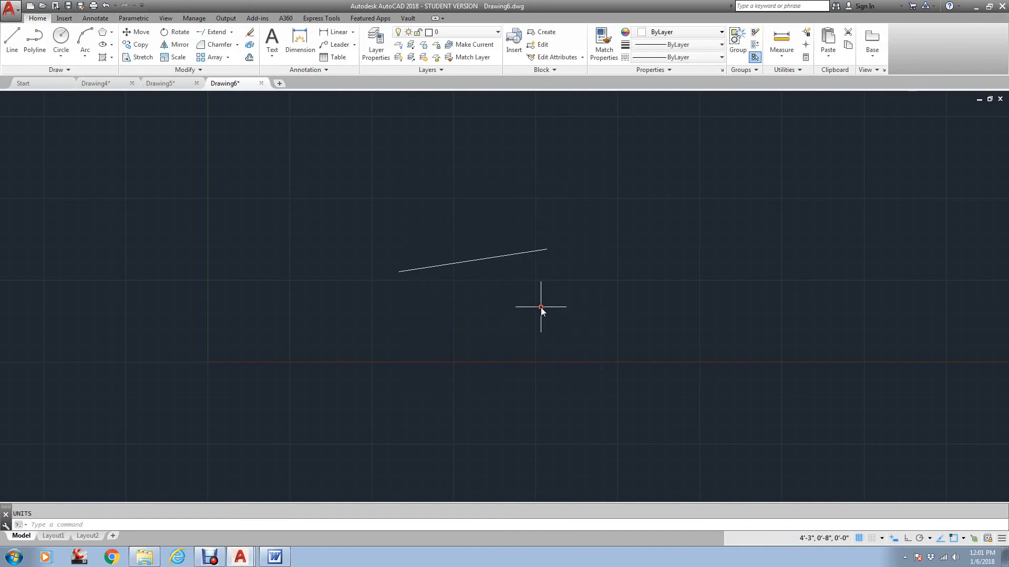
- Draw a horizontal line with a length of 2 below the slanted line, with Ortho turned on
click(12, 41)
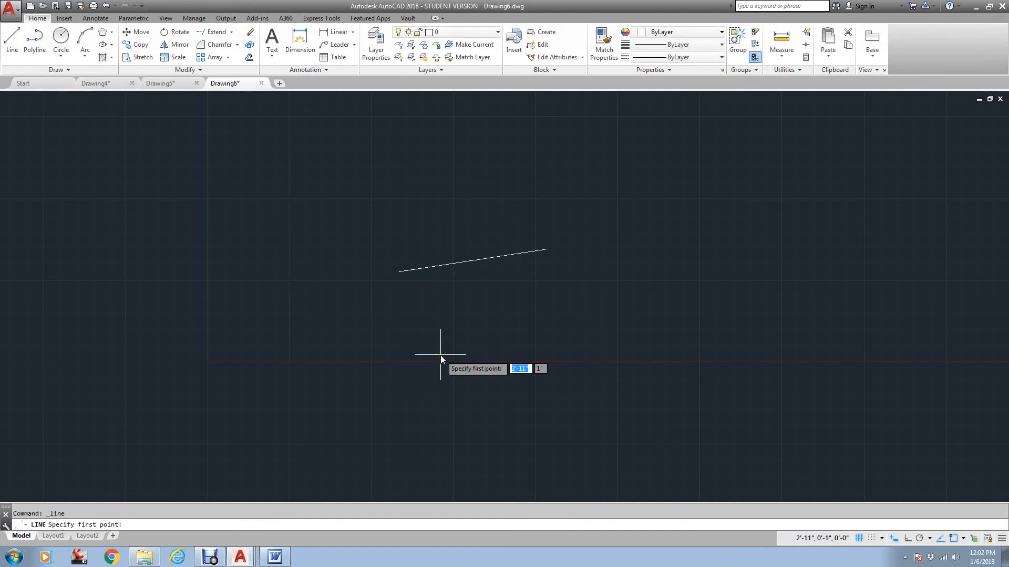
click(473, 334)
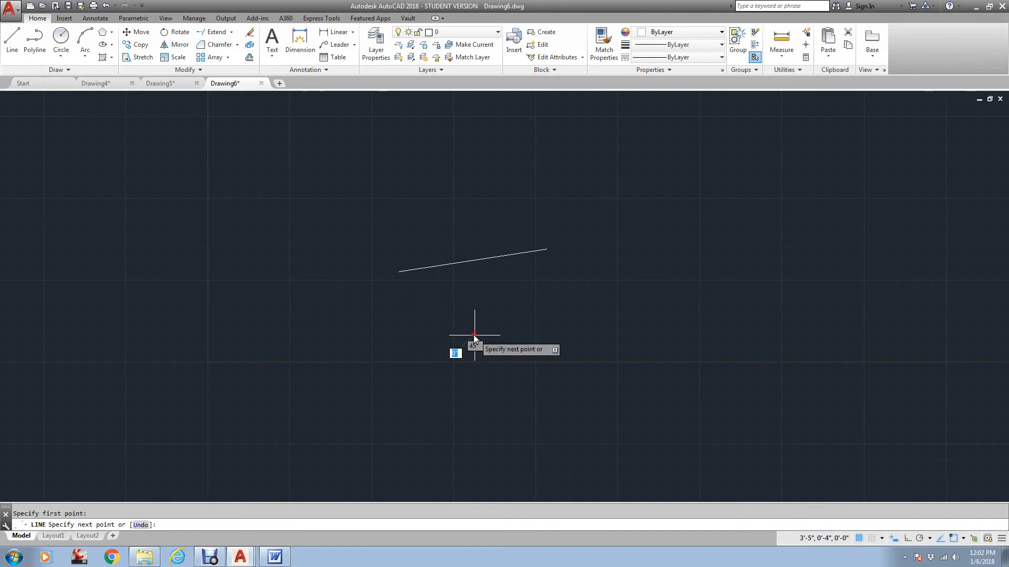
key(F8)
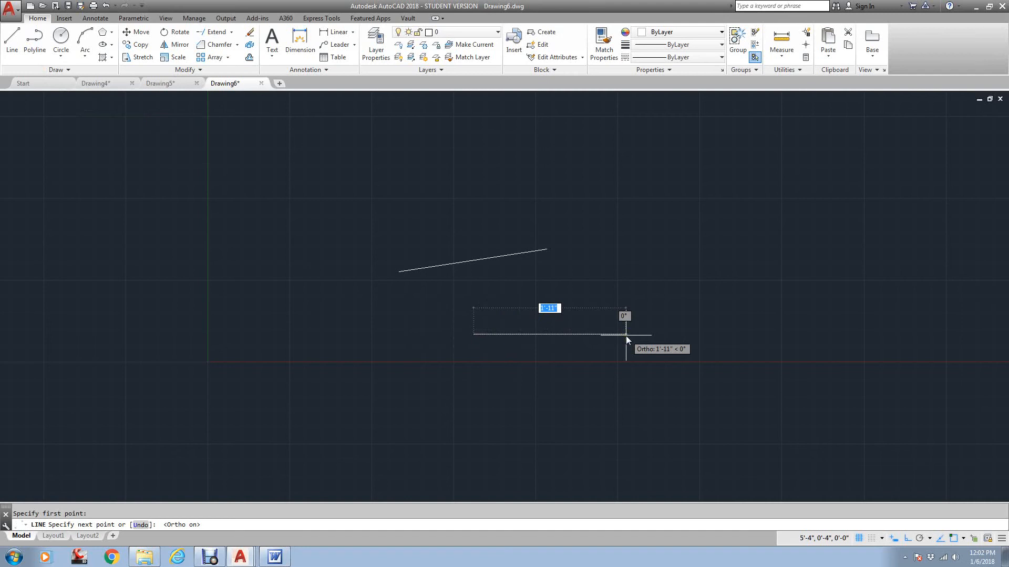
text(2)
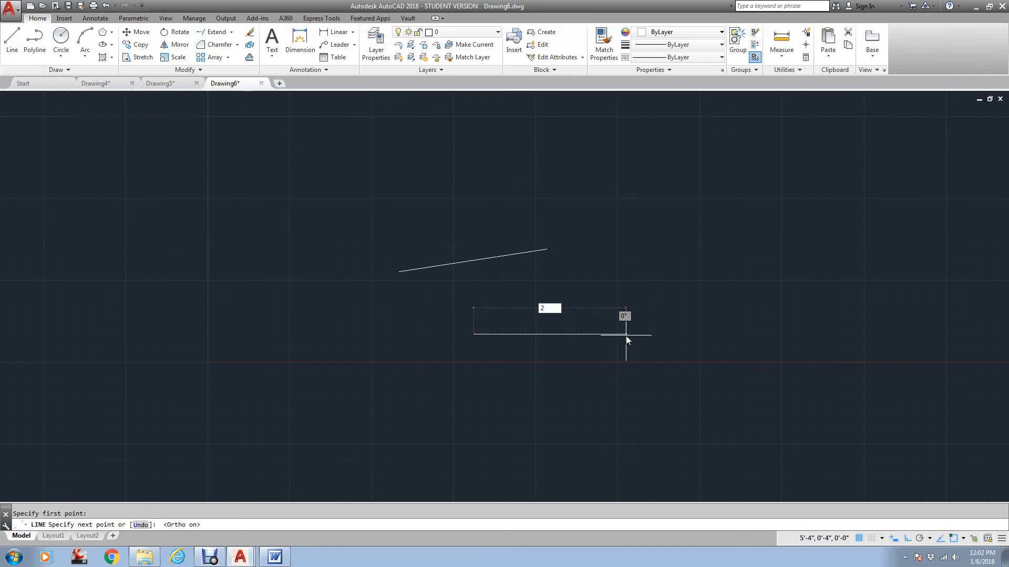
key(Return)
key(Escape)
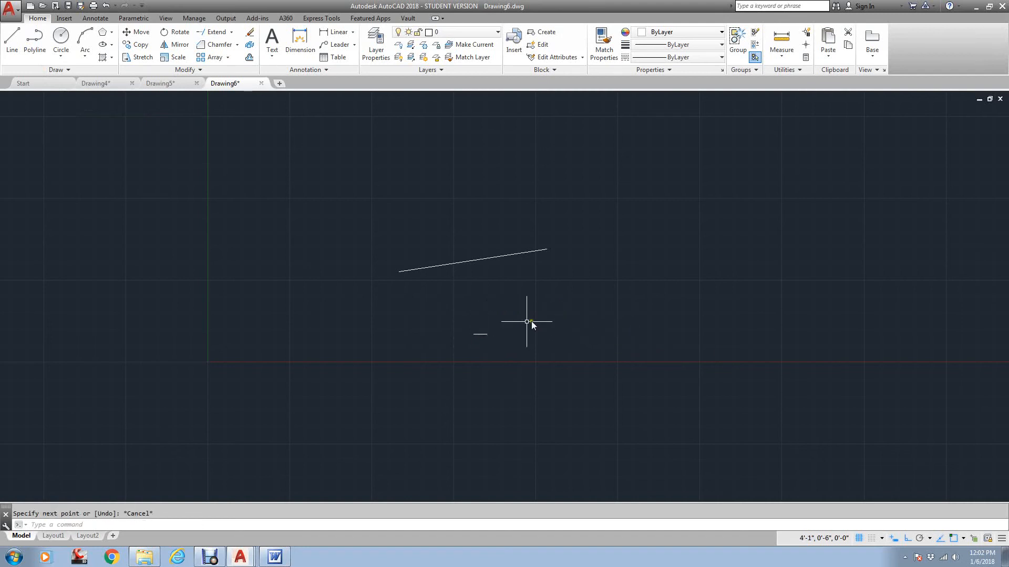
- List the short horizontal line to inspect its length in architectural units, and close the listing
scroll(485, 328, up, 4)
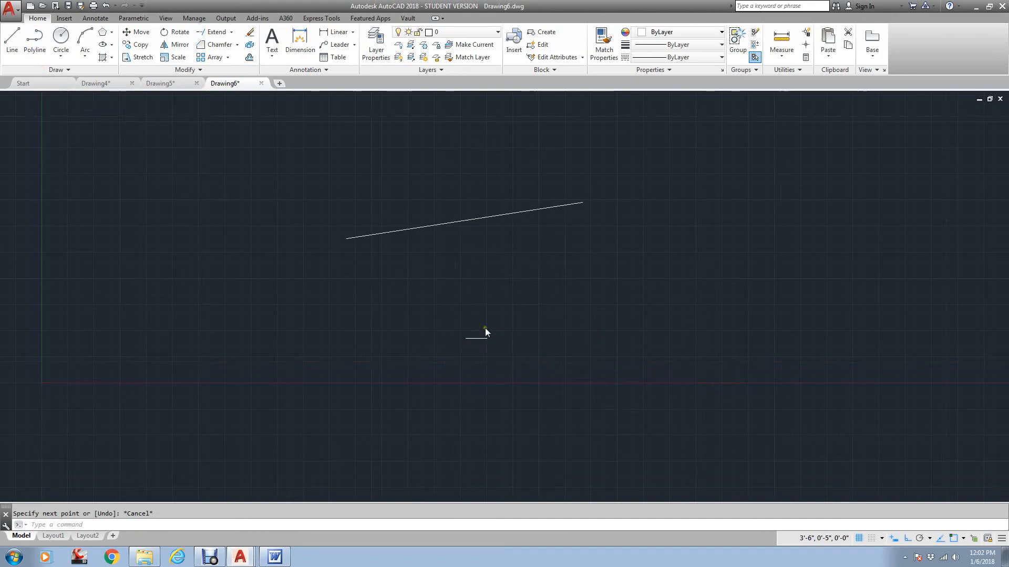
click(310, 38)
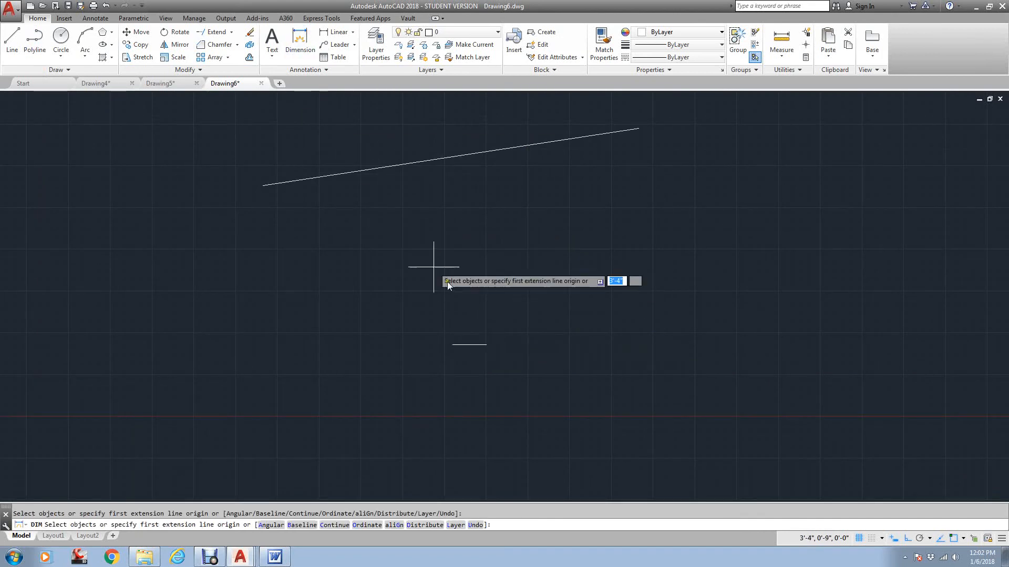
key(Escape)
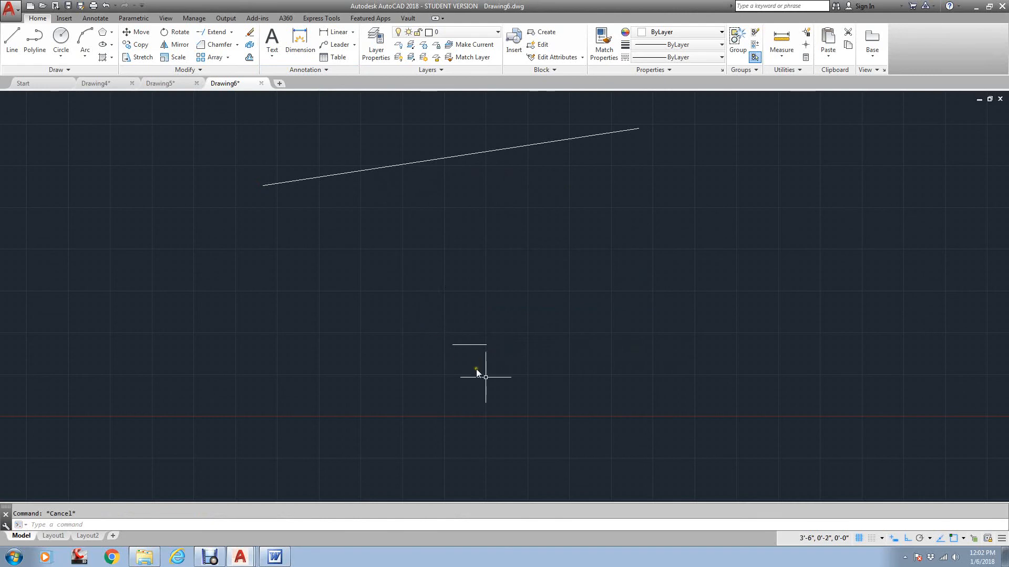
text(LI)
key(Return)
click(478, 345)
key(Return)
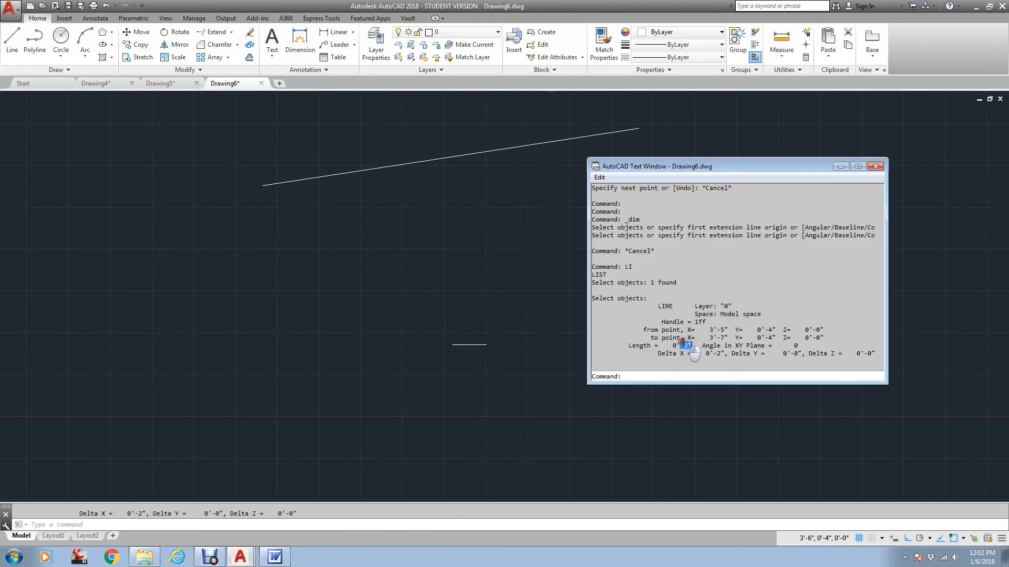
mouse_move(693, 346)
mouse_down()
mouse_move(678, 339)
mouse_move(685, 353)
mouse_up()
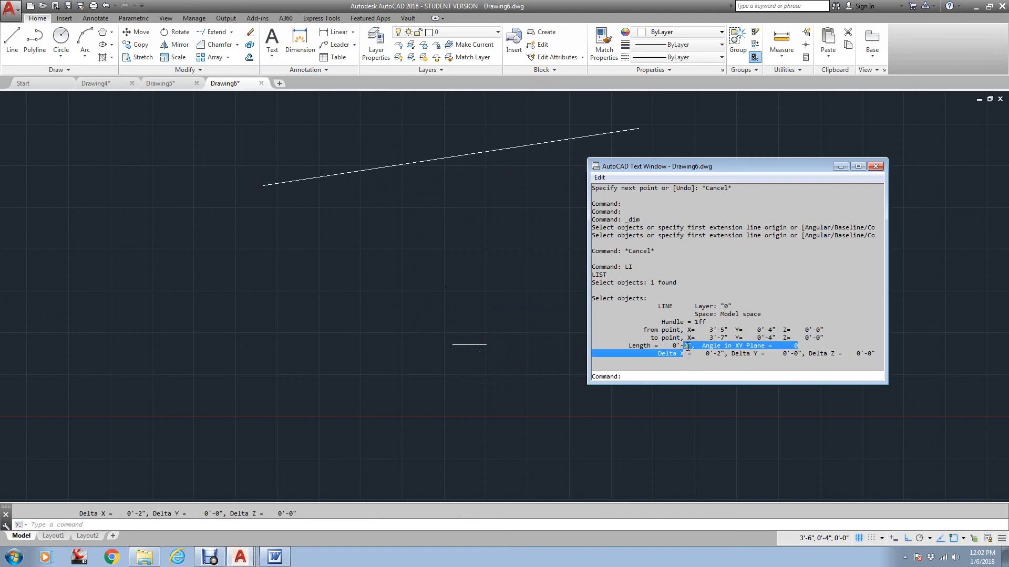
click(687, 346)
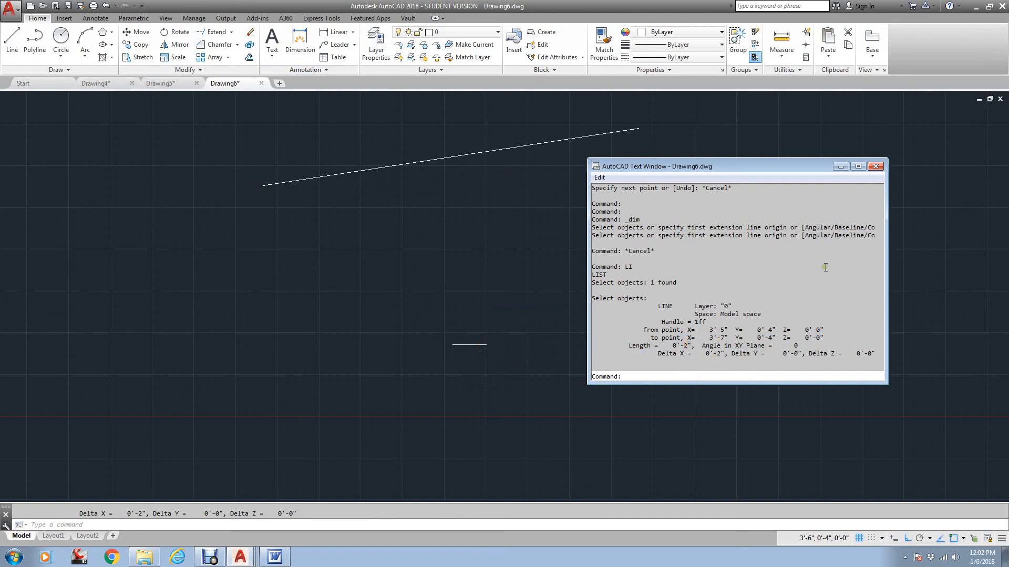
click(874, 167)
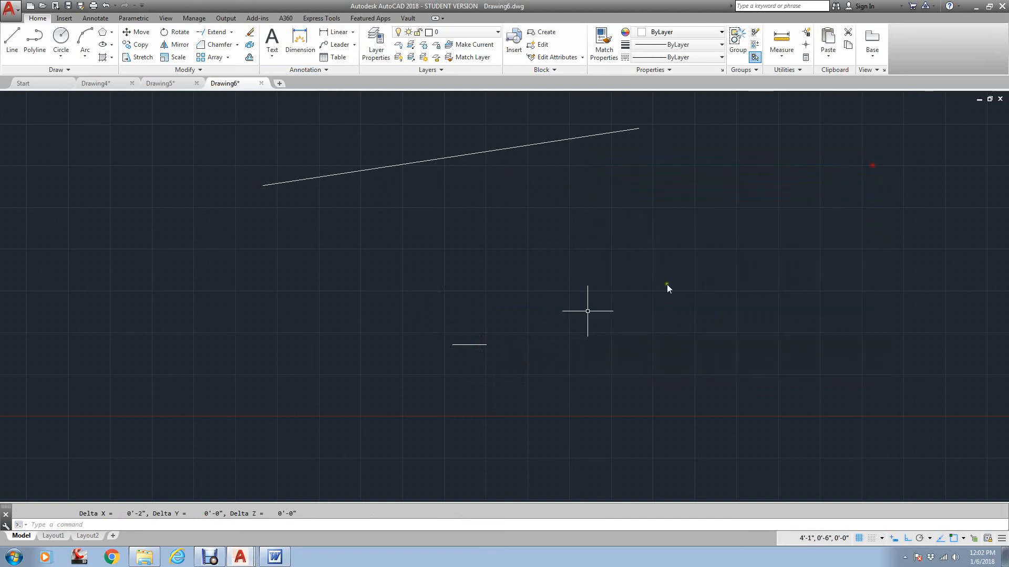
- Draw a horizontal line below the short line, entering its length in feet and inches as 3'-0"
scroll(415, 317, down, 2)
middle_drag(473, 339, 311, 307)
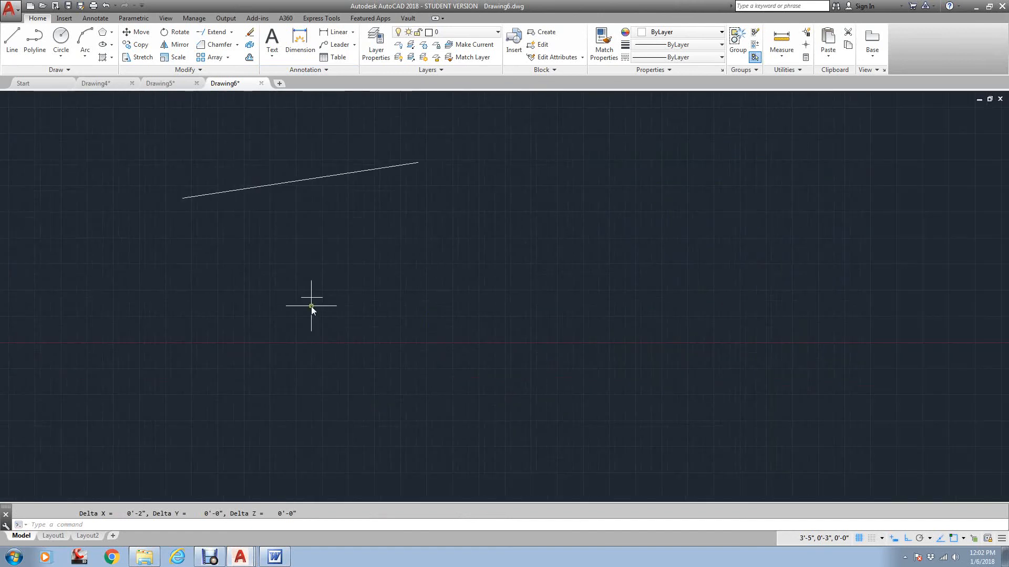
click(11, 48)
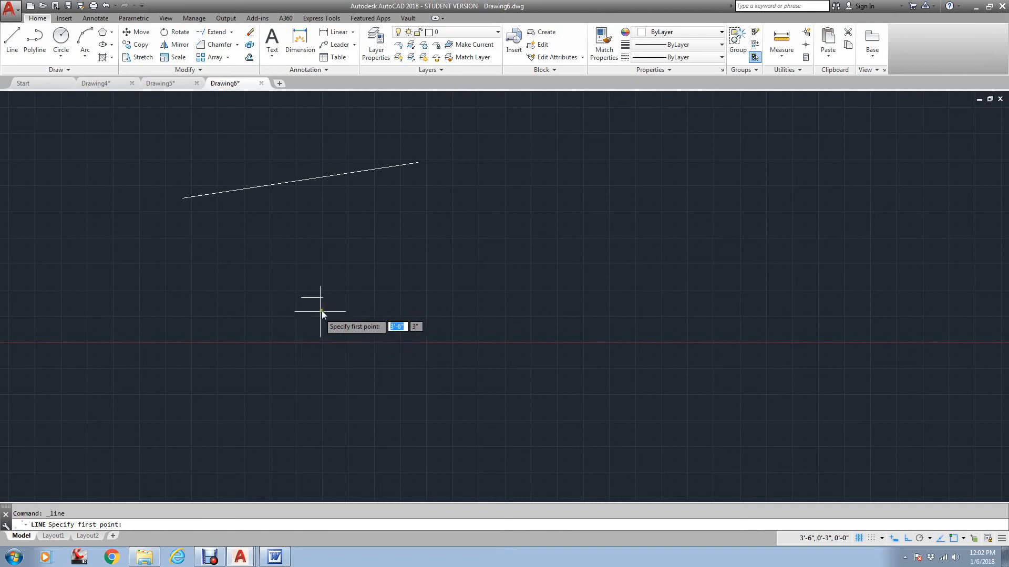
click(303, 333)
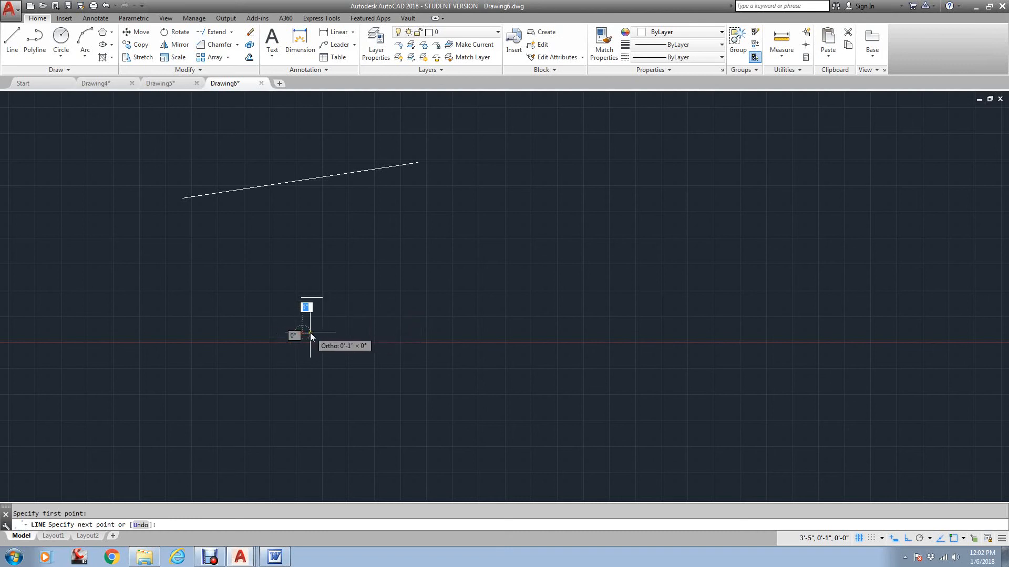
text(3)
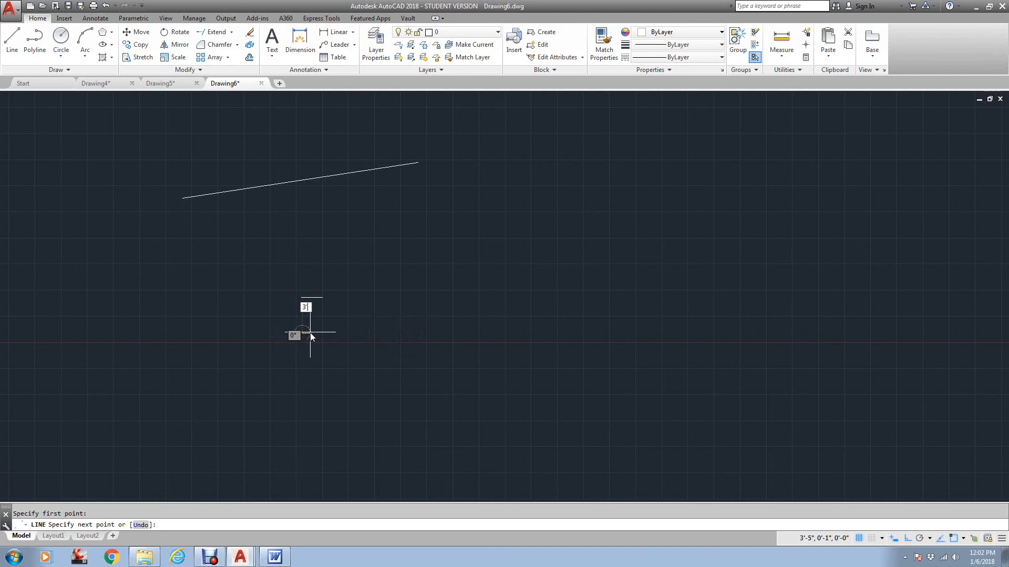
text('*)
key(BackSpace)
text(-0")
key(Return)
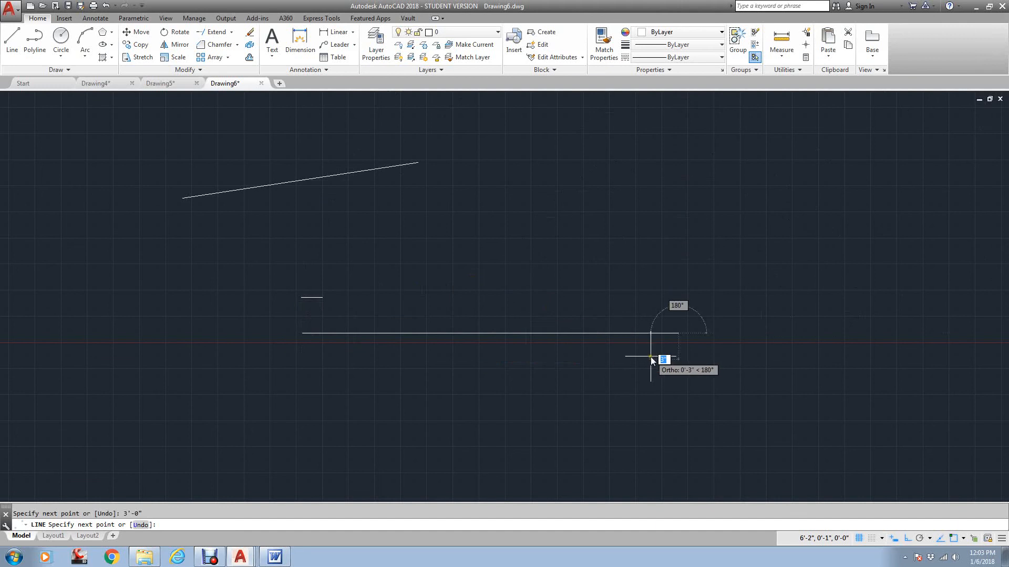
key(Escape)
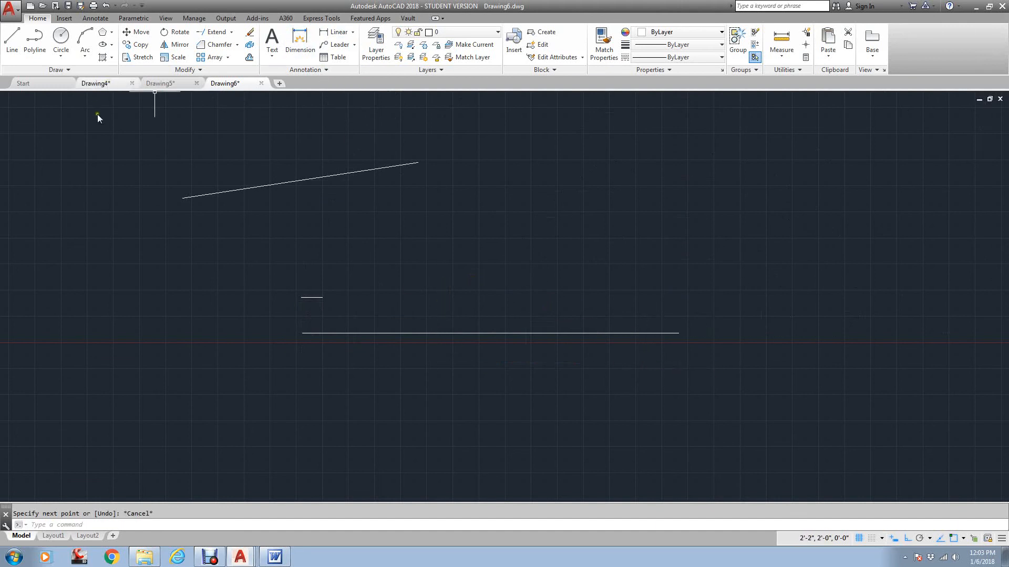
- Draw another horizontal line below the 3'-0" line, entering its length as 36 without a unit mark
click(12, 42)
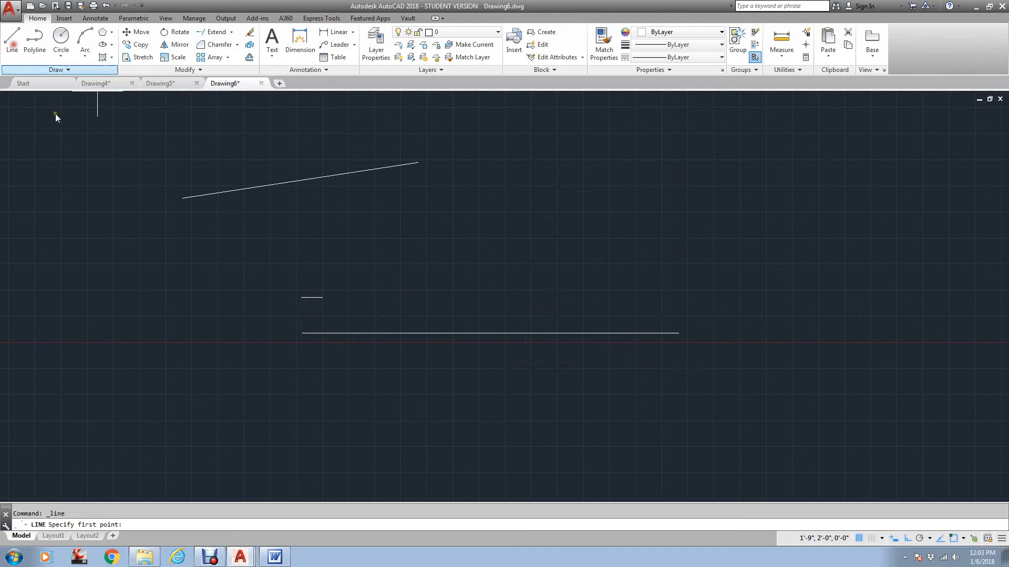
click(303, 416)
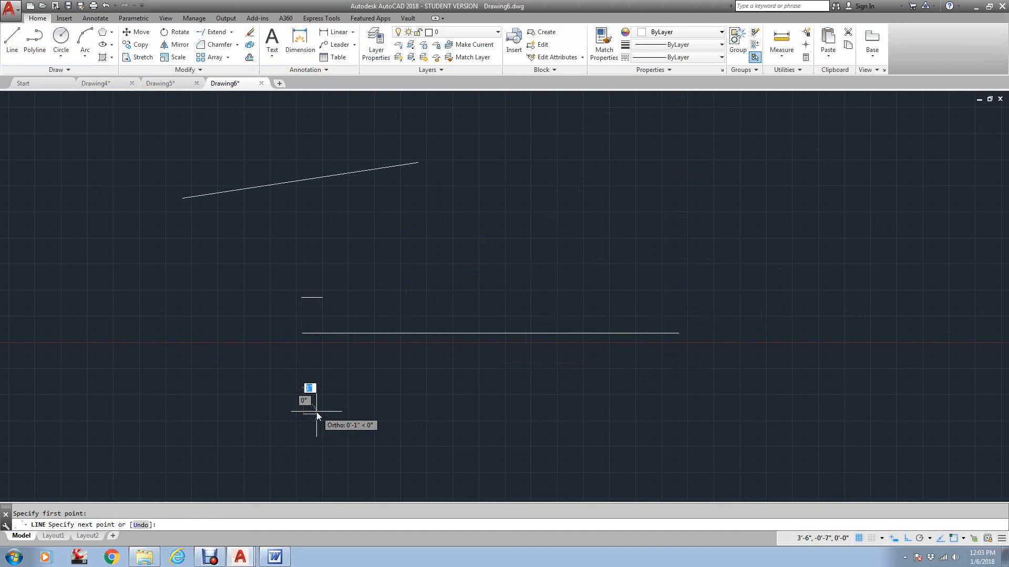
text(36)
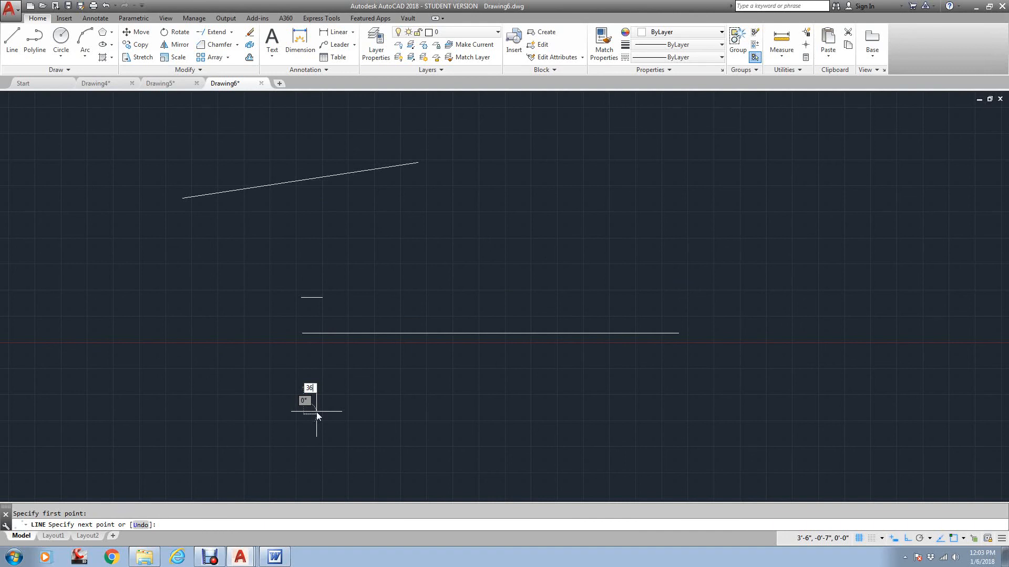
key(Return)
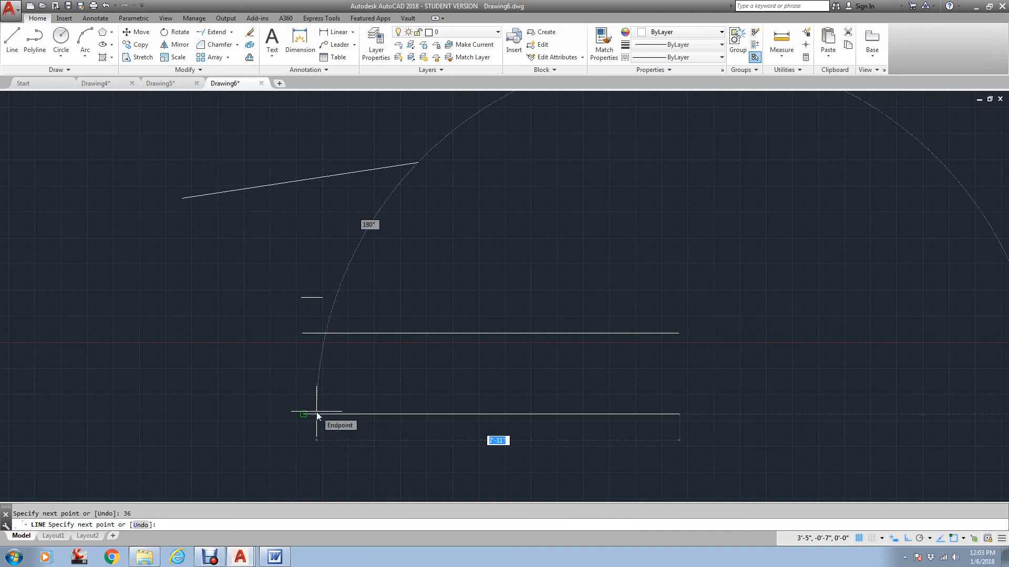
key(Escape)
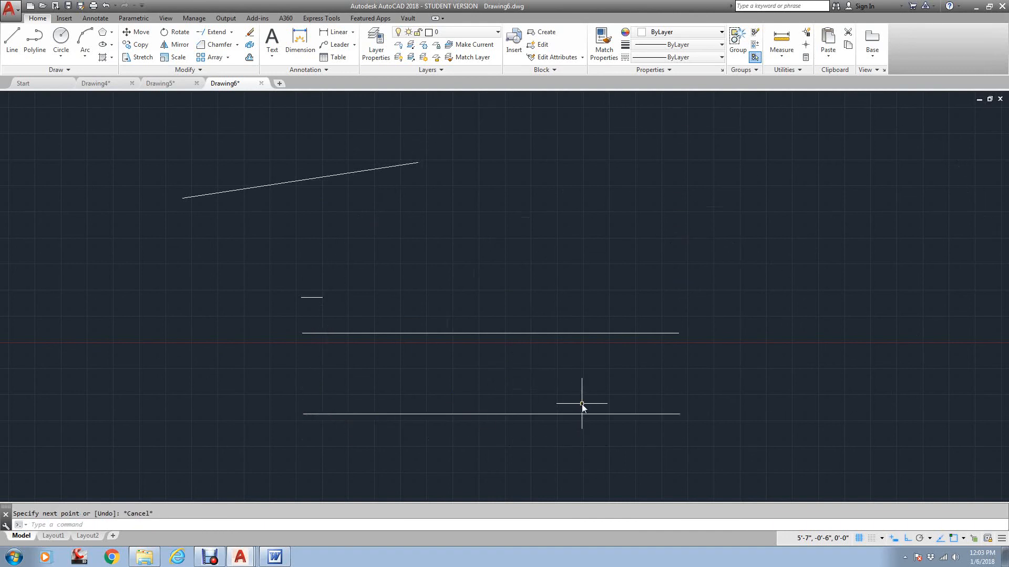